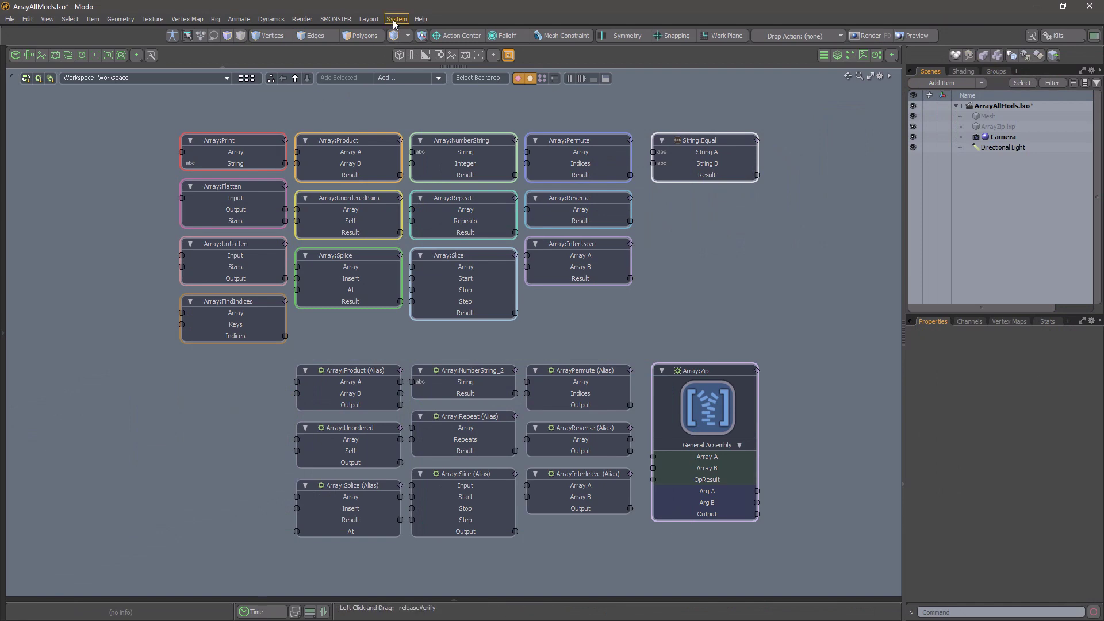
- Open Modo's System menu to reach its system commands
{"action": "left_click", "coordinate": [392, 20]}
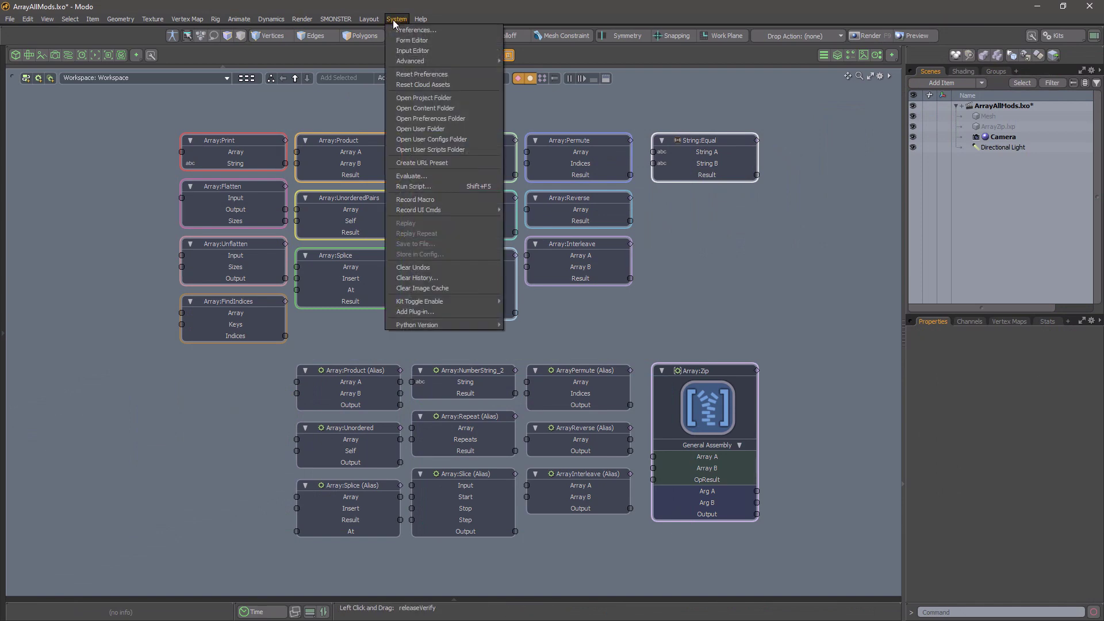
- Open the Luxology Content folder on disk and browse the installed kits in its Kits folder
{"action": "left_click", "coordinate": [437, 109]}
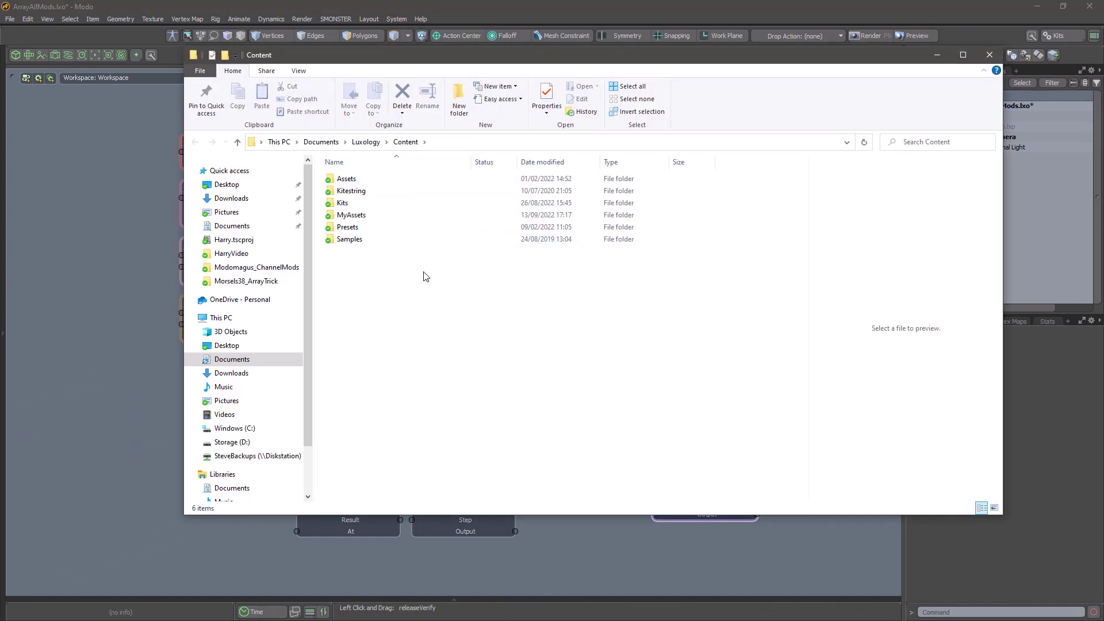
{"action": "double_click", "coordinate": [350, 204]}
{"action": "scroll", "coordinate": [417, 313], "scroll_direction": "down", "scroll_amount": 2}
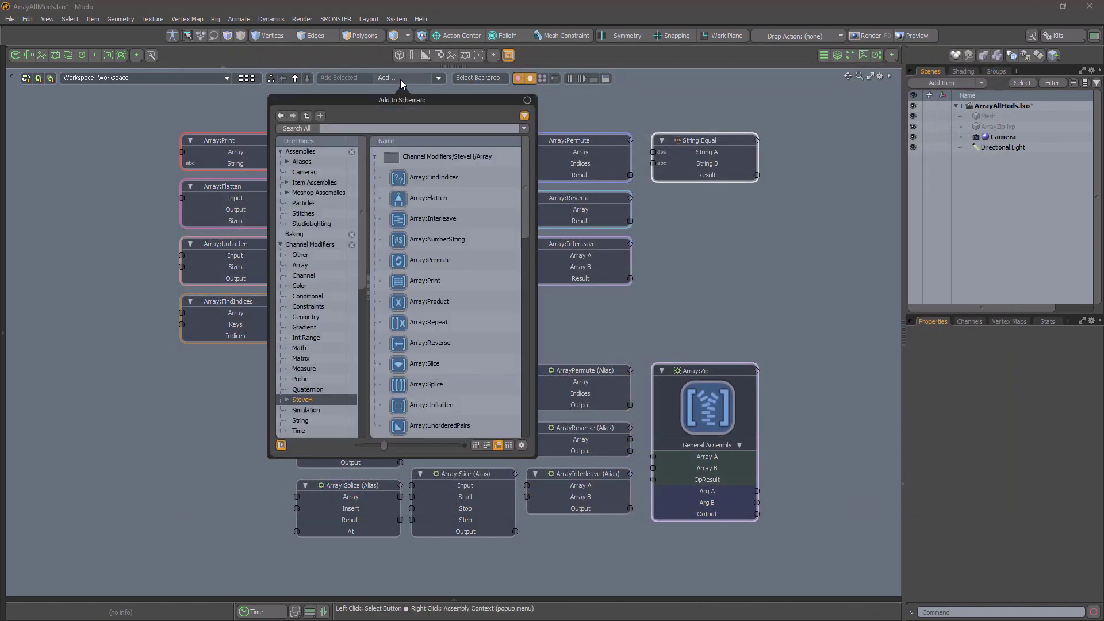
- In the Add to Schematic browser, expand the kit author's category and list its Array modifiers
{"action": "left_click", "coordinate": [401, 79]}
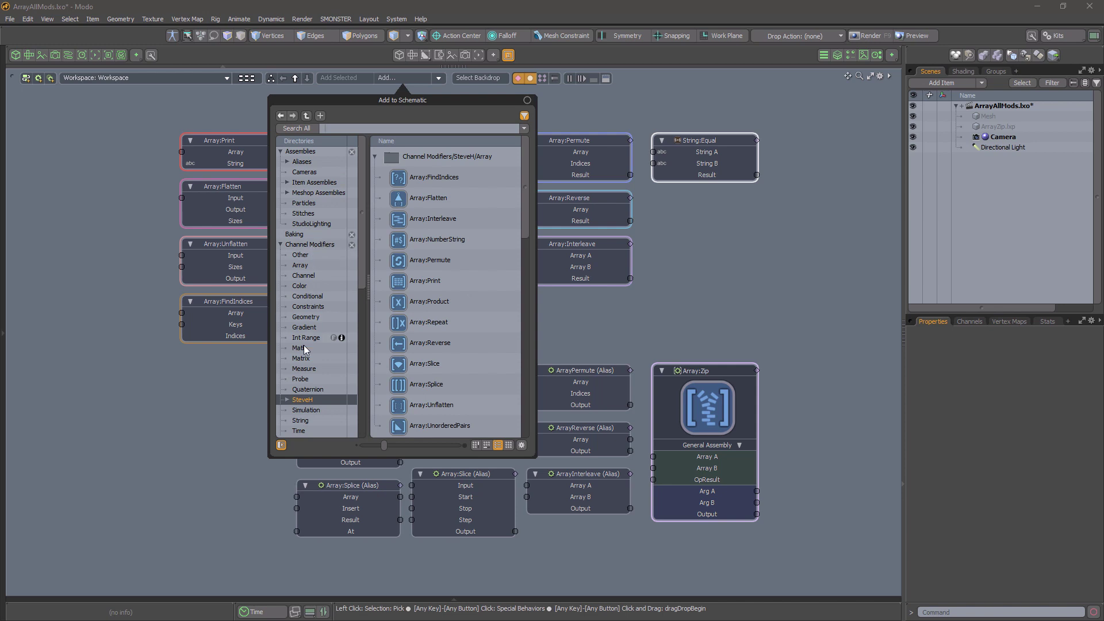
{"action": "left_click", "coordinate": [288, 399]}
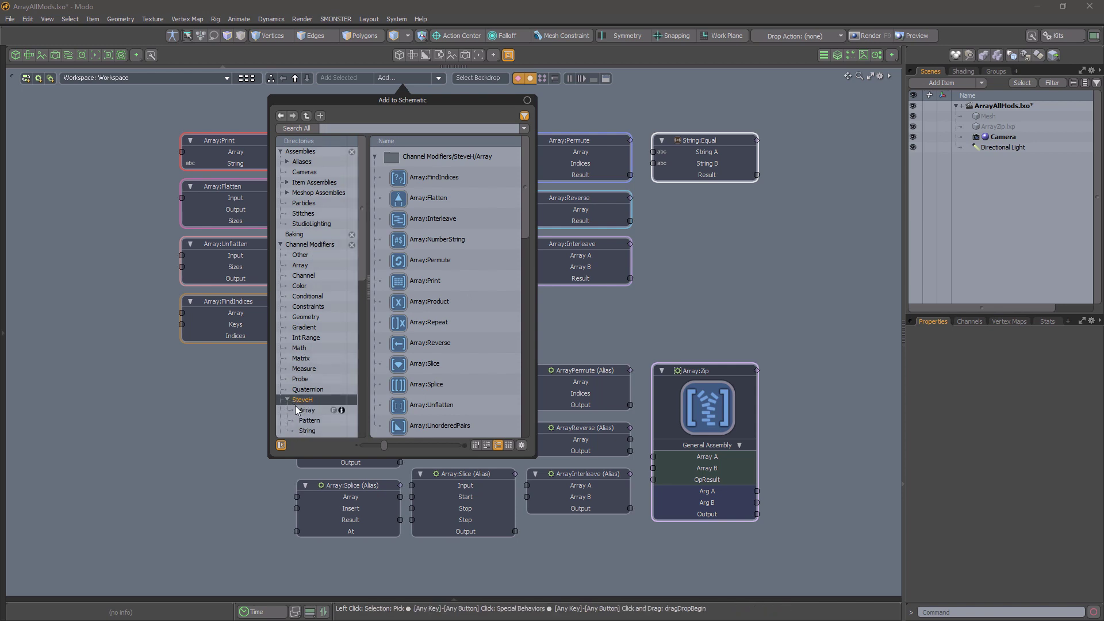
{"action": "left_click", "coordinate": [307, 411]}
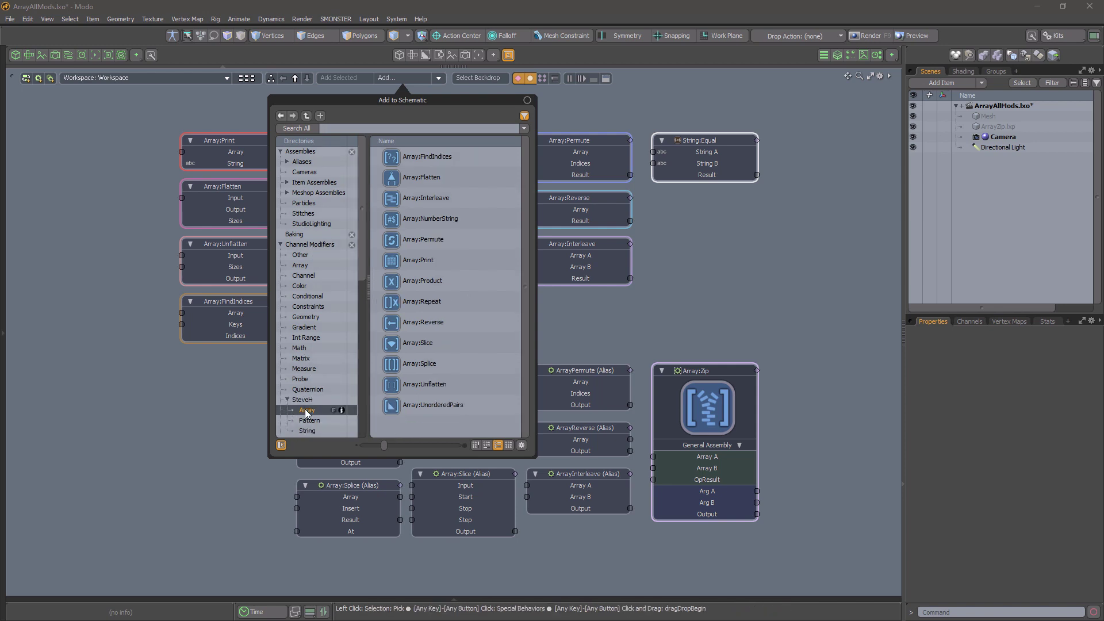
{"action": "left_click_drag", "start_coordinate": [361, 253], "coordinate": [358, 396]}
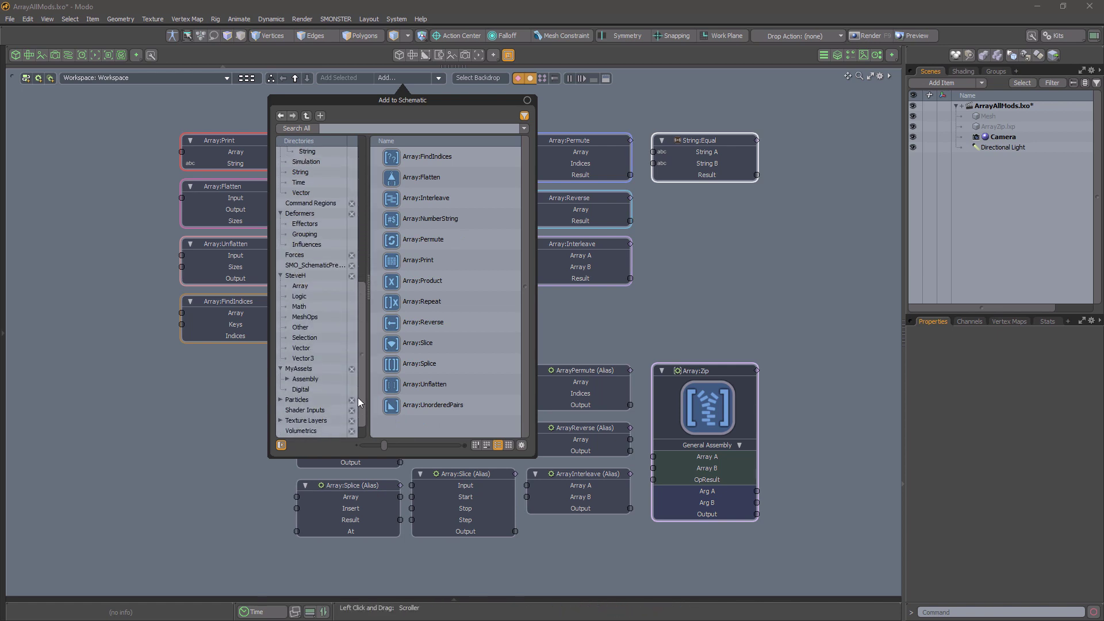
{"action": "left_click", "coordinate": [297, 287]}
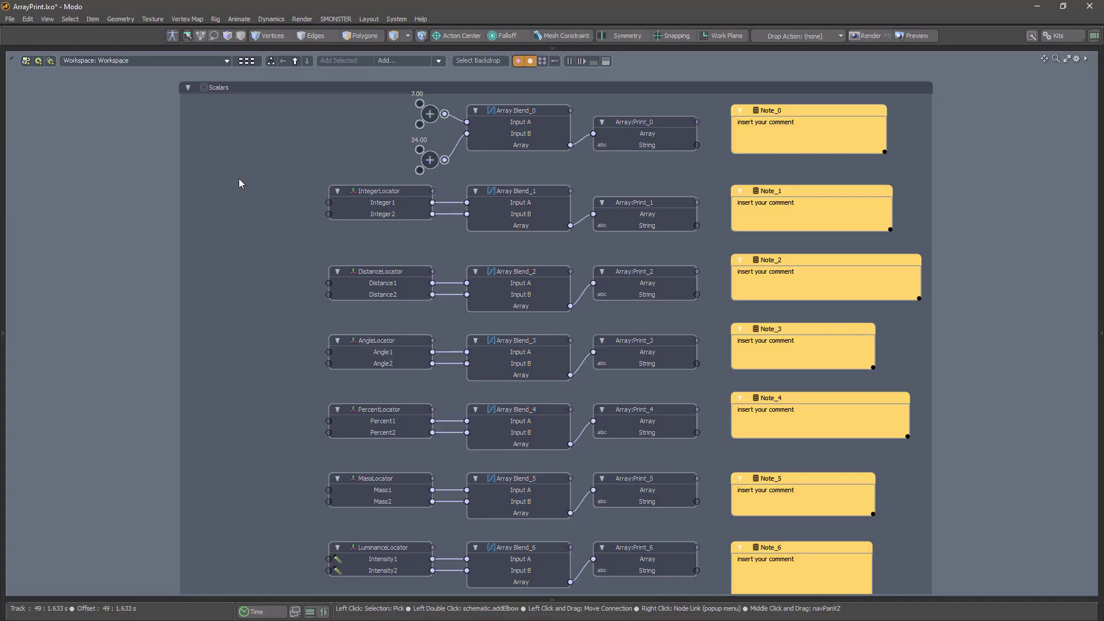
- Wire the String outputs of Array:Print_0 through Print_5 into Note_0 through Note_5
{"action": "left_click_drag", "start_coordinate": [718, 145], "coordinate": [741, 132]}
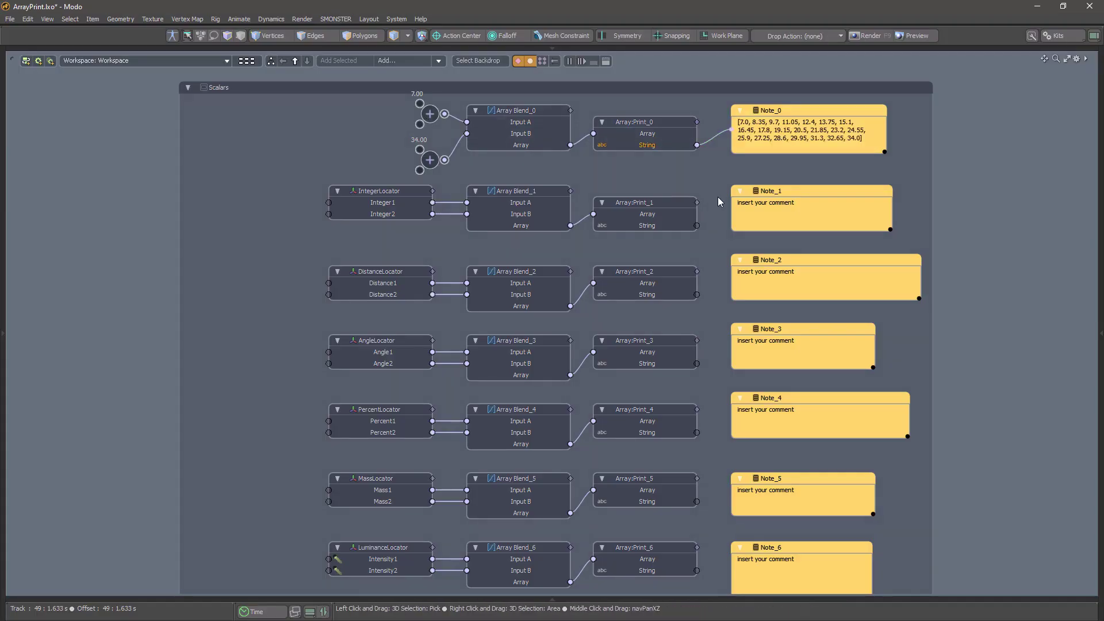
{"action": "left_click_drag", "start_coordinate": [697, 226], "coordinate": [751, 216]}
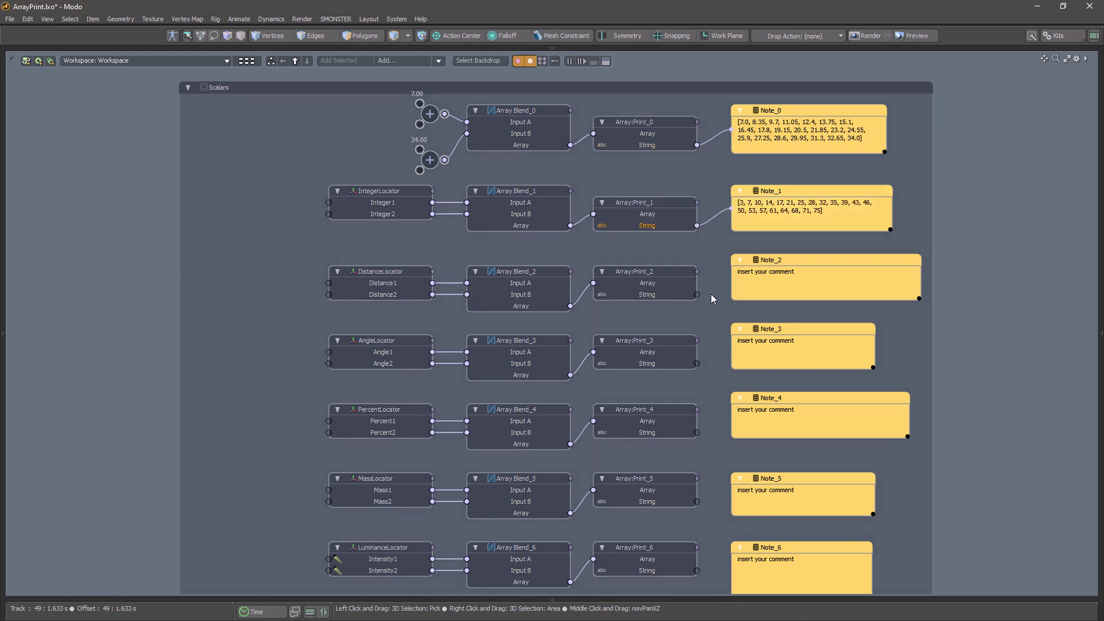
{"action": "left_click_drag", "start_coordinate": [697, 294], "coordinate": [733, 278]}
{"action": "left_click_drag", "start_coordinate": [698, 364], "coordinate": [729, 369]}
{"action": "left_click_drag", "start_coordinate": [696, 432], "coordinate": [741, 425]}
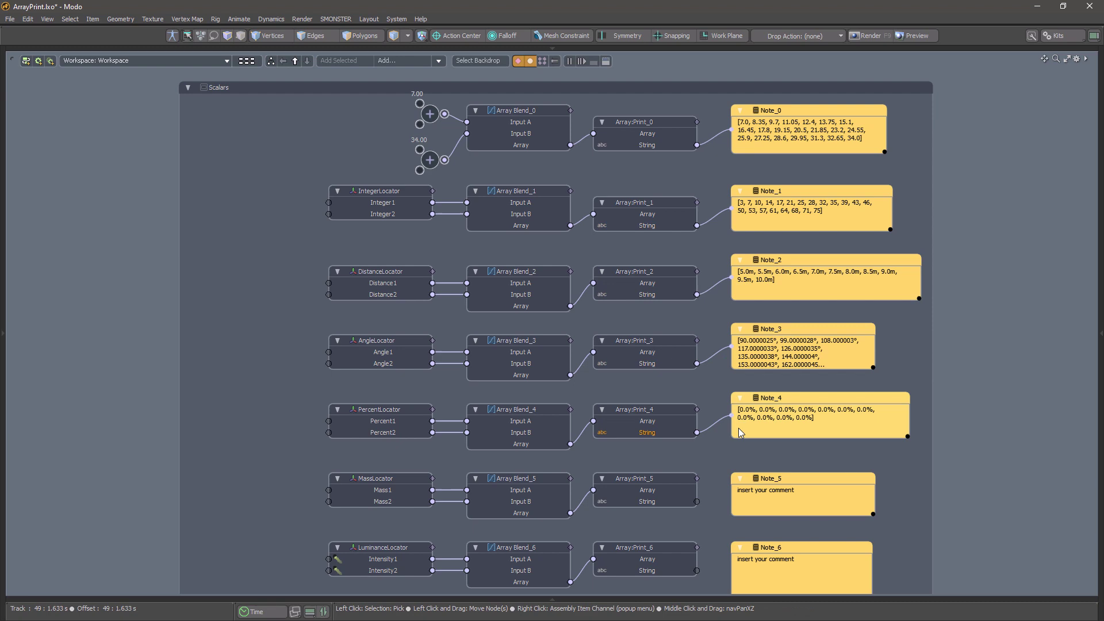
{"action": "left_click_drag", "start_coordinate": [697, 502], "coordinate": [738, 495]}
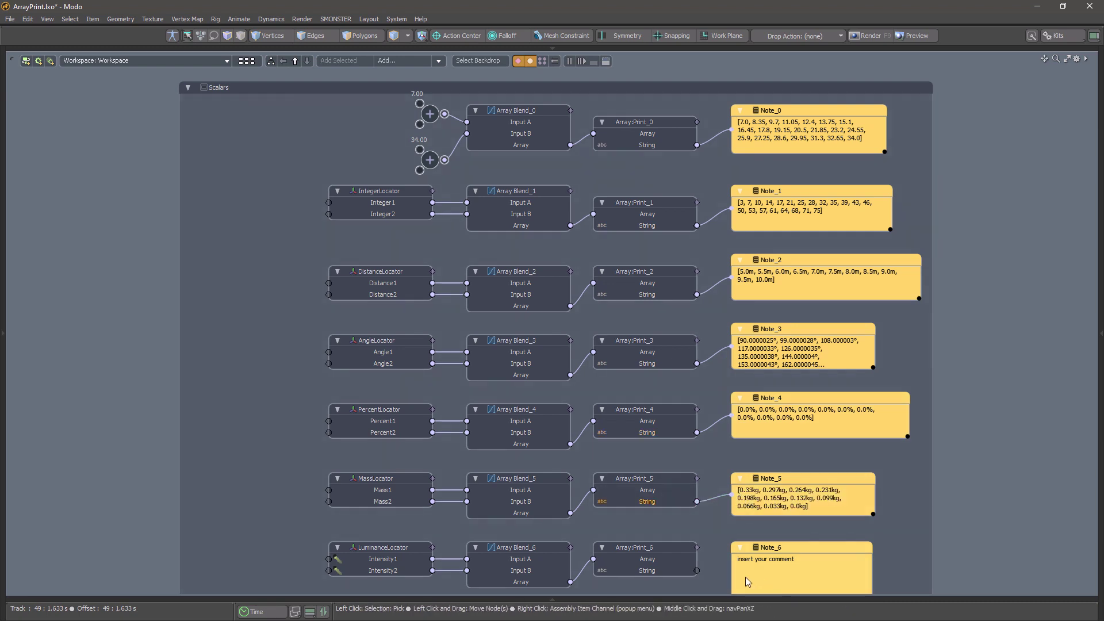
- Connect Array:Print_6–11 to Note_6–11 for luminance, speed, force, acceleration, axes and focal lengths
{"action": "middle_click_drag", "start_coordinate": [1031, 486], "coordinate": [1017, 93]}
{"action": "left_click_drag", "start_coordinate": [682, 178], "coordinate": [722, 183]}
{"action": "left_click_drag", "start_coordinate": [682, 247], "coordinate": [722, 247]}
{"action": "left_click_drag", "start_coordinate": [681, 306], "coordinate": [721, 294]}
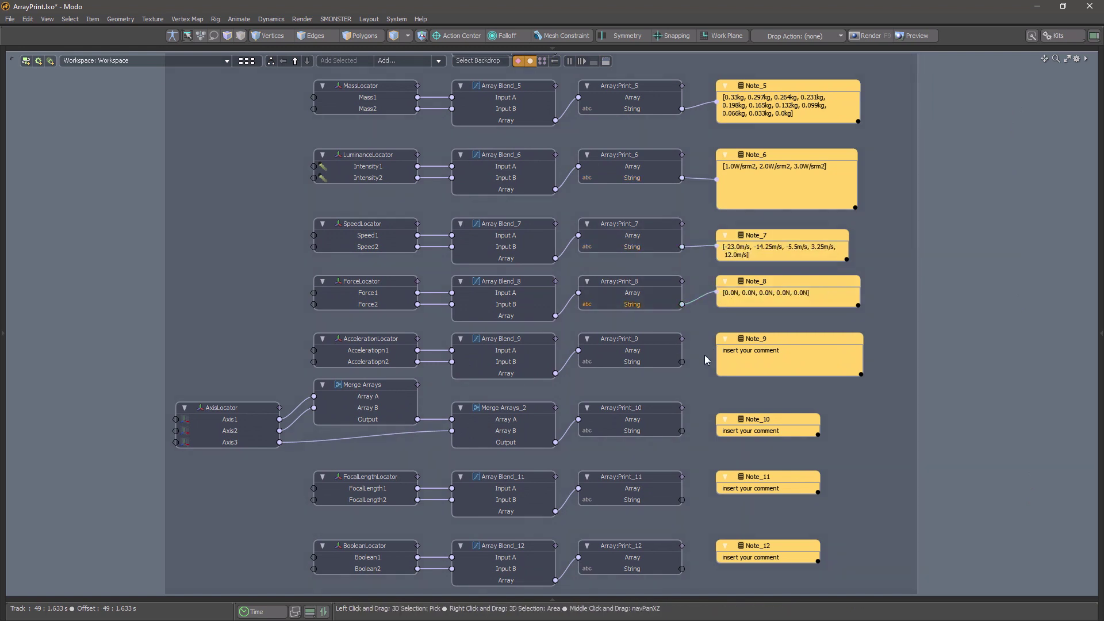
{"action": "left_click_drag", "start_coordinate": [682, 362], "coordinate": [726, 360]}
{"action": "left_click_drag", "start_coordinate": [682, 431], "coordinate": [719, 431]}
{"action": "left_click_drag", "start_coordinate": [682, 500], "coordinate": [720, 489]}
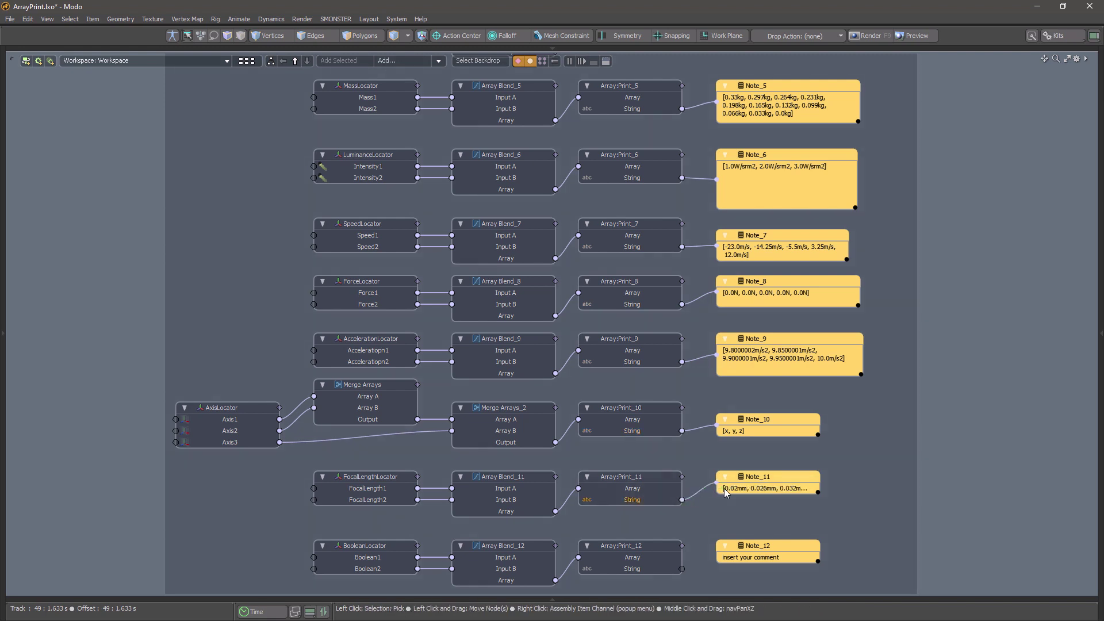
- Connect Array:Print_12–17 to Note_12–17 for booleans, words, vectors, matrices and rotations
{"action": "middle_click_drag", "start_coordinate": [793, 578], "coordinate": [794, 381]}
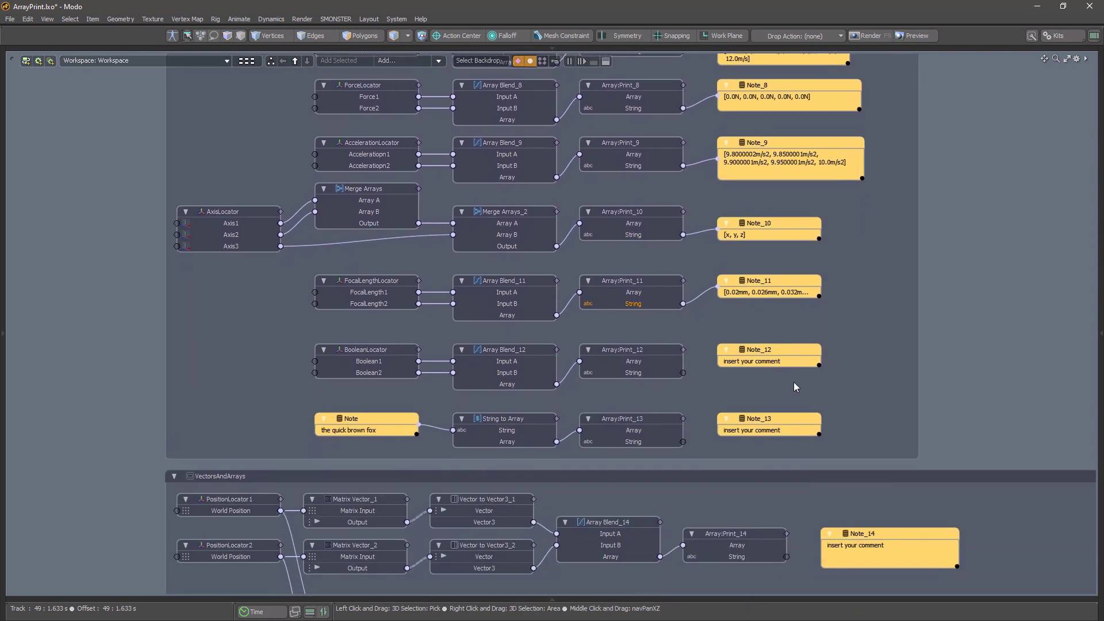
{"action": "left_click_drag", "start_coordinate": [683, 372], "coordinate": [718, 361]}
{"action": "left_click_drag", "start_coordinate": [683, 442], "coordinate": [719, 430]}
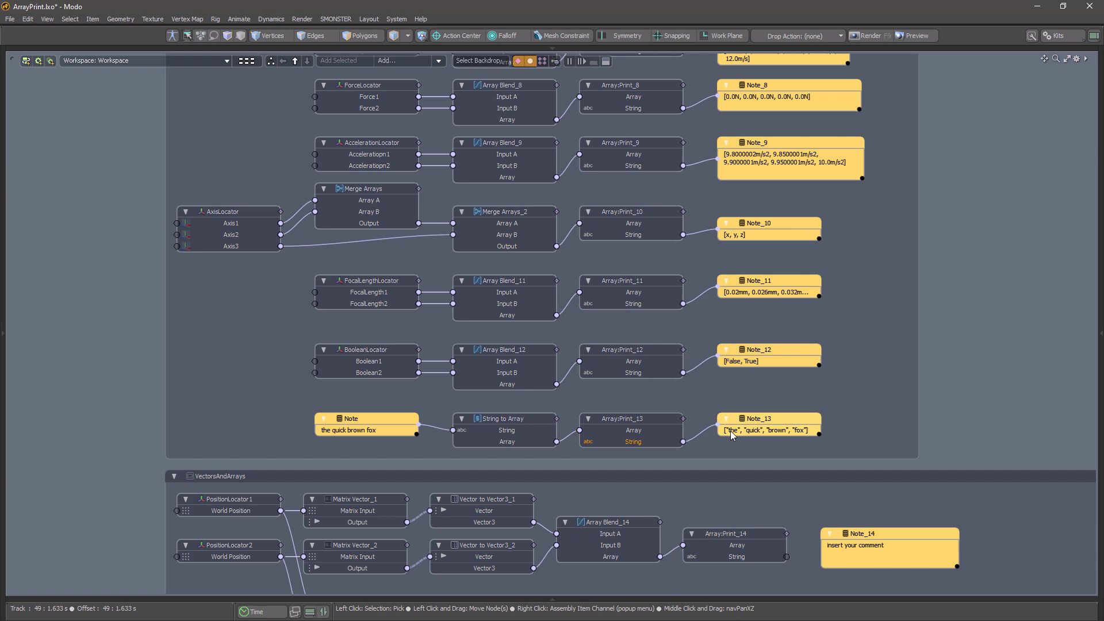
{"action": "middle_click_drag", "start_coordinate": [968, 388], "coordinate": [893, 42]}
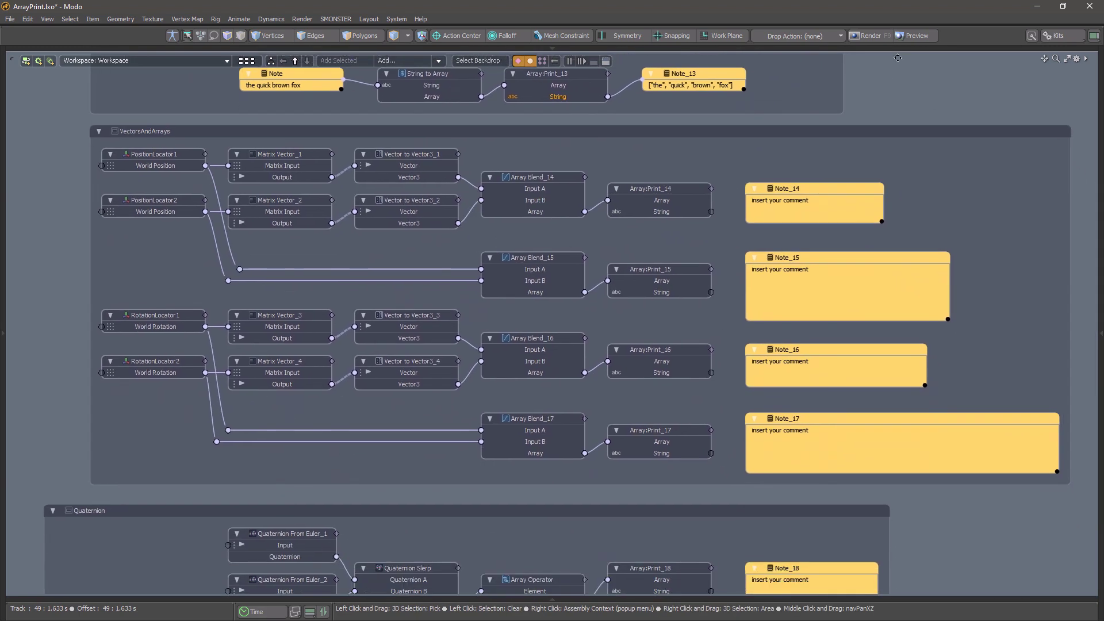
{"action": "left_click_drag", "start_coordinate": [710, 211], "coordinate": [754, 215]}
{"action": "left_click_drag", "start_coordinate": [711, 291], "coordinate": [749, 311]}
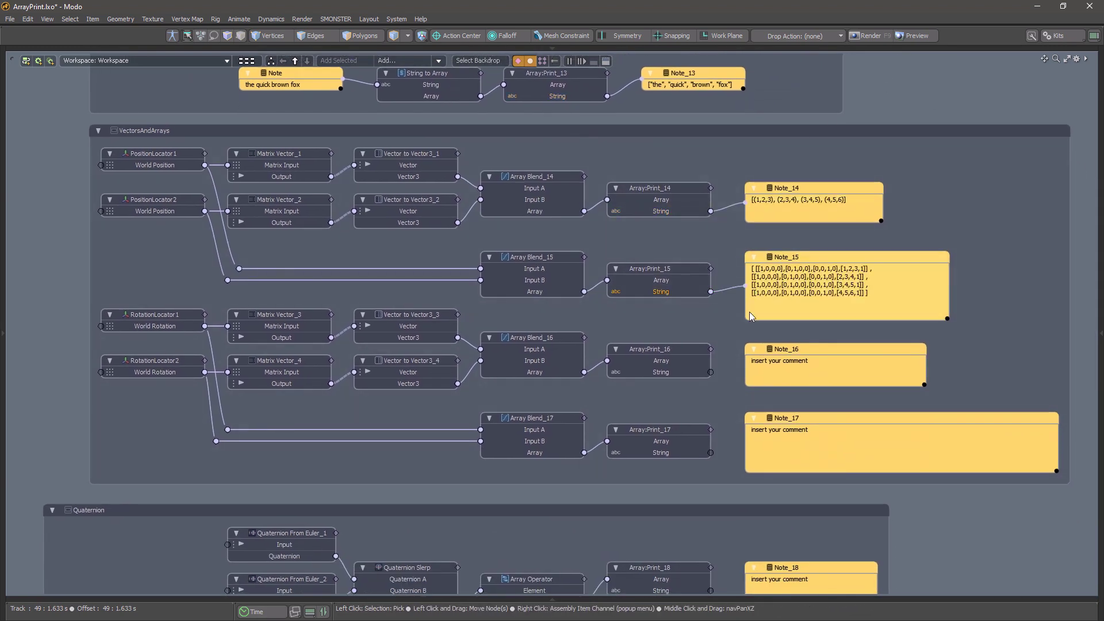
{"action": "left_click_drag", "start_coordinate": [710, 372], "coordinate": [750, 378]}
{"action": "left_click_drag", "start_coordinate": [711, 452], "coordinate": [749, 444]}
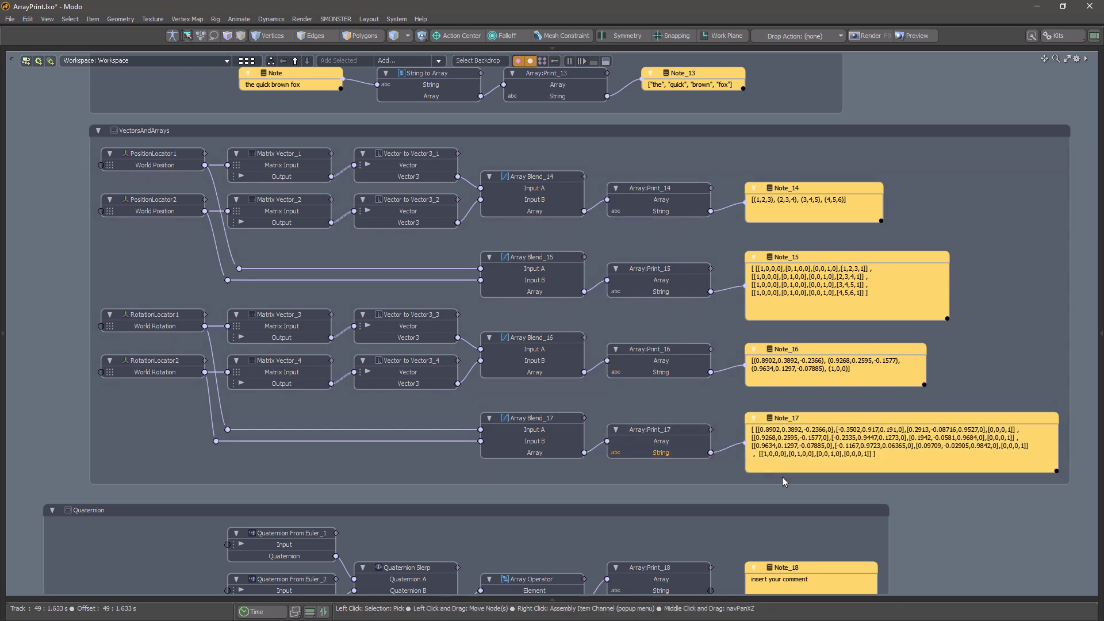
- Connect Array:Print_18's quaternions to Note_18 and the merged word arrays to Note_19
{"action": "middle_click_drag", "start_coordinate": [718, 592], "coordinate": [712, 226]}
{"action": "left_click_drag", "start_coordinate": [711, 222], "coordinate": [748, 219]}
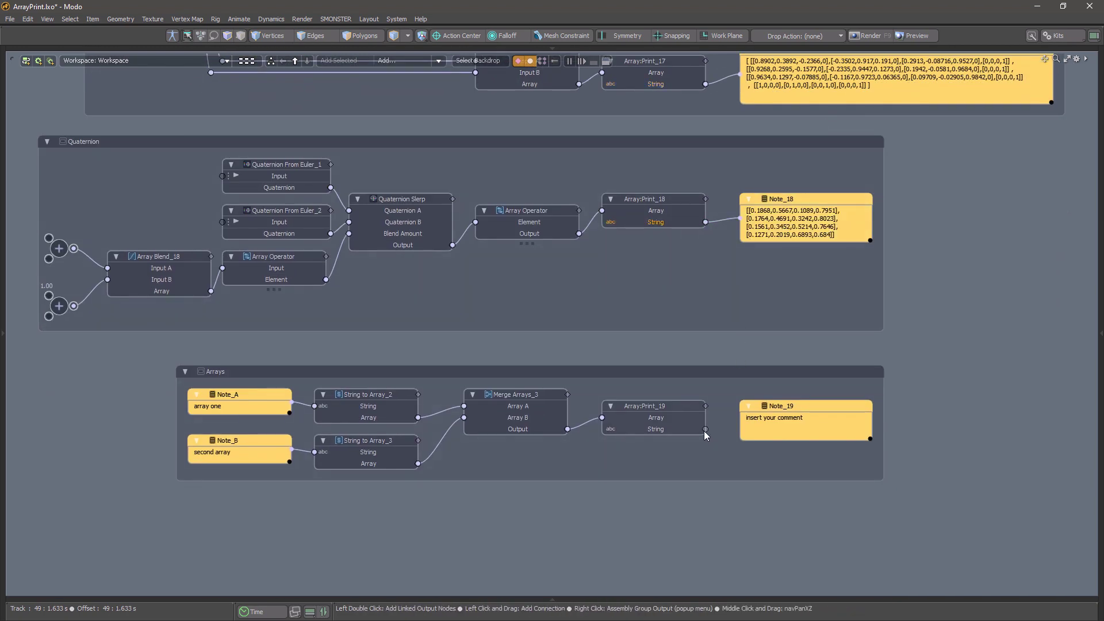
{"action": "left_click_drag", "start_coordinate": [743, 432], "coordinate": [749, 426]}
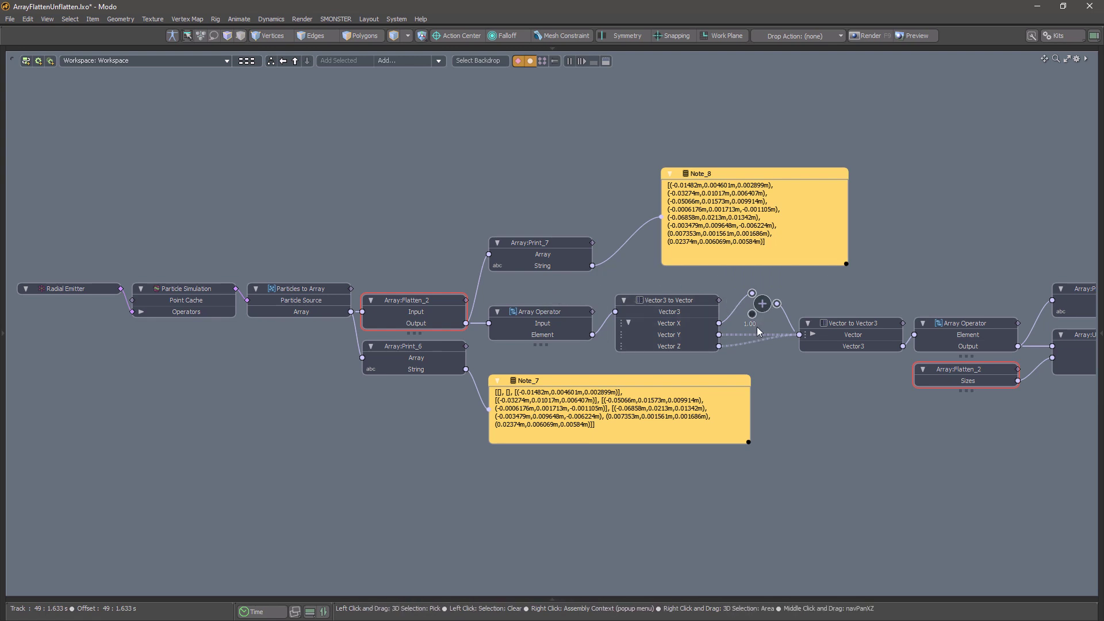
- Pan the schematic left to show the Array:Unflatten nodes with Note_9 and Note_10
{"action": "middle_click_drag", "start_coordinate": [875, 401], "coordinate": [621, 328]}
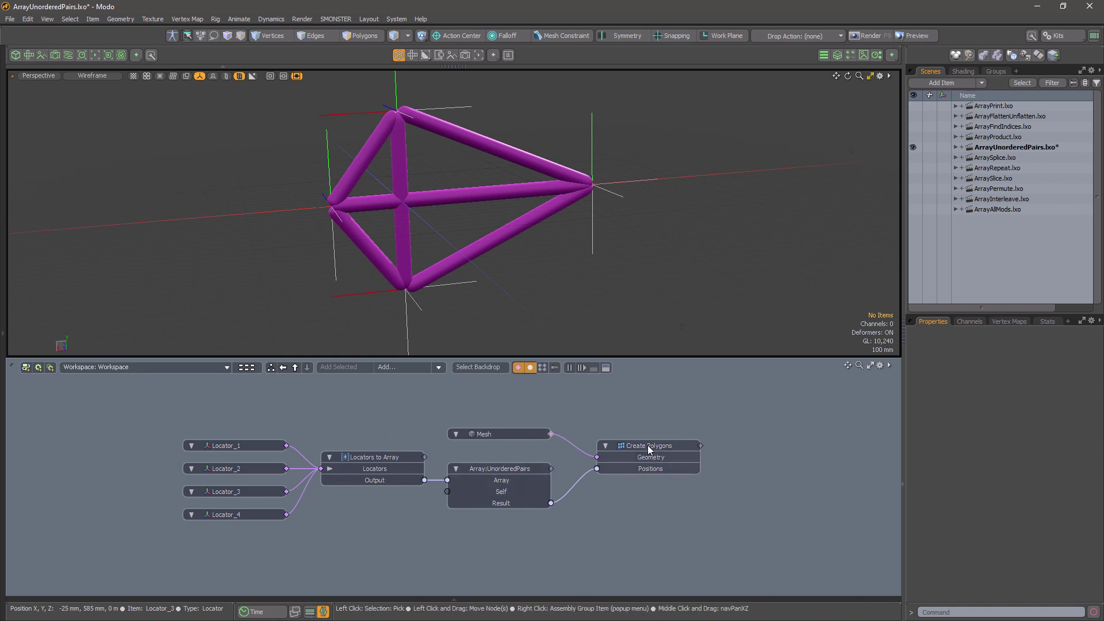
- Select Locator_4, move it along X to reshape the tube frame, then deselect it
{"action": "left_click", "coordinate": [439, 284]}
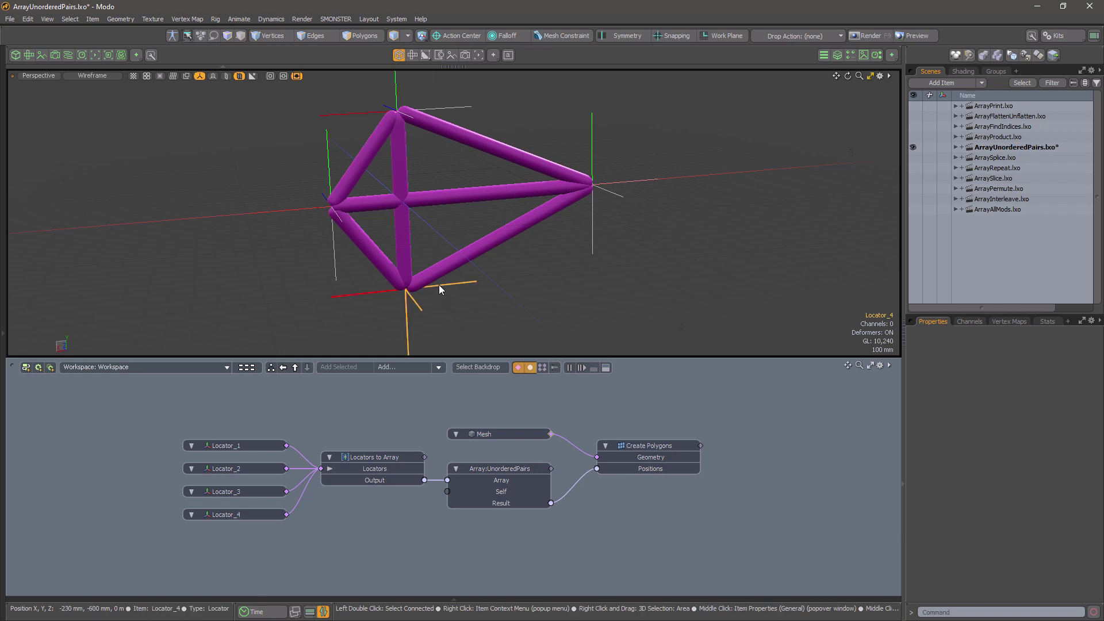
{"action": "key", "text": "w"}
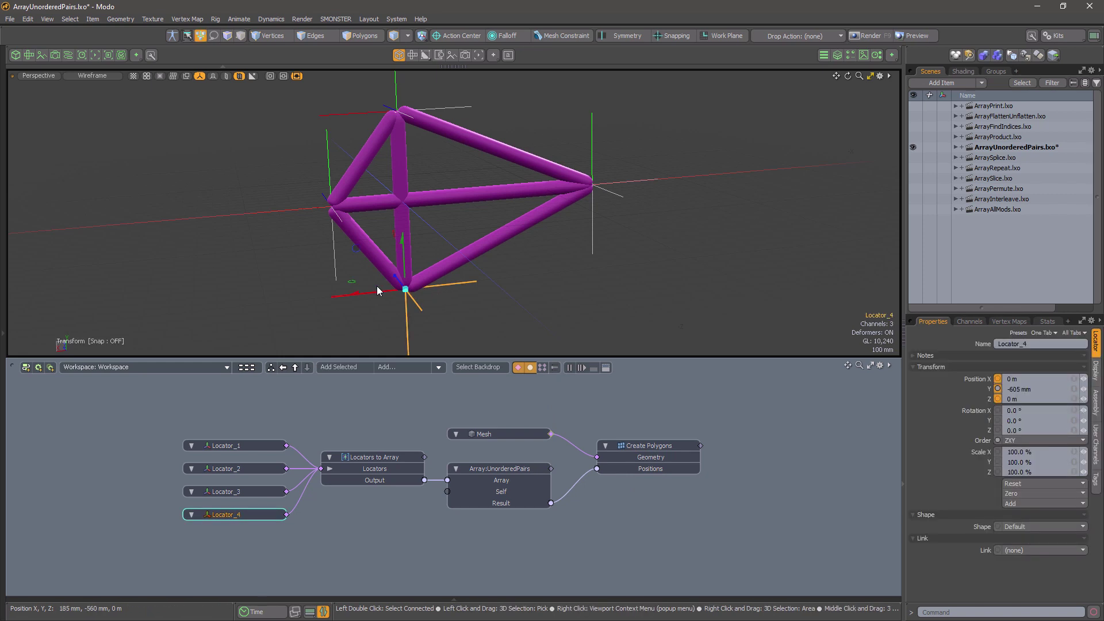
{"action": "left_click_drag", "start_coordinate": [378, 291], "coordinate": [334, 296]}
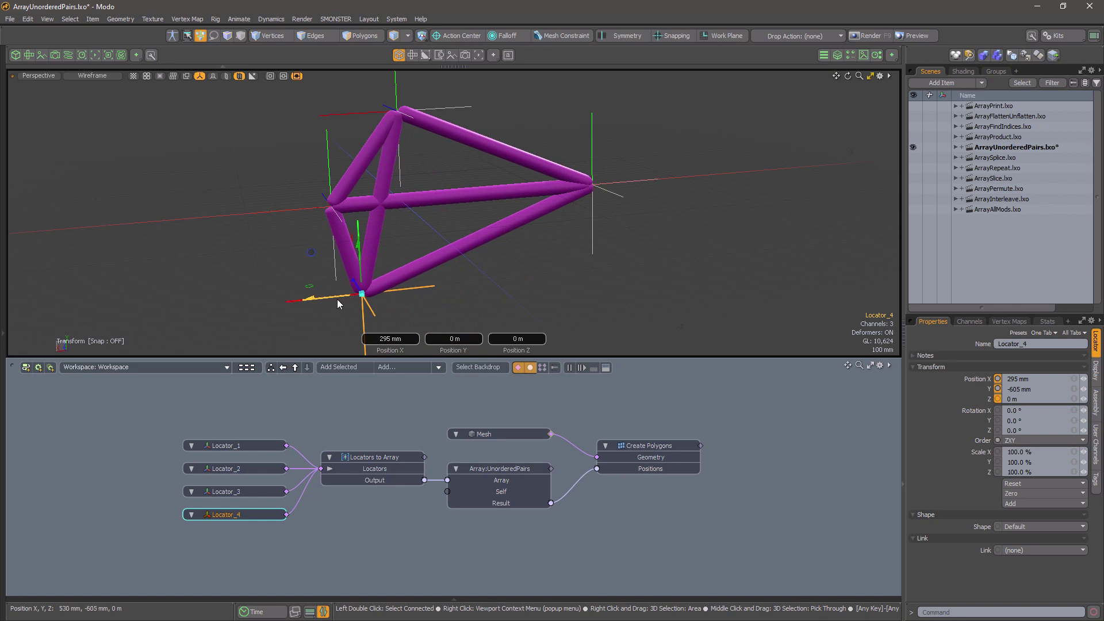
{"action": "left_click", "coordinate": [475, 326]}
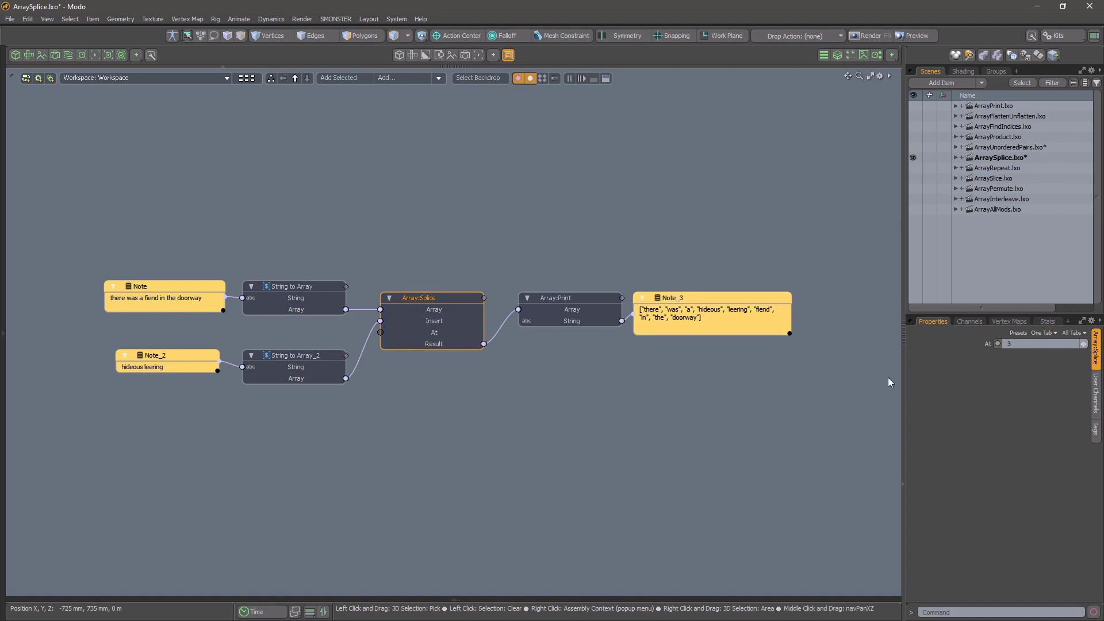
- Step Array:Splice's At position up and back down to vary where the words insert
{"action": "left_click", "coordinate": [1086, 345]}
{"action": "left_click", "coordinate": [1086, 344]}
{"action": "left_click", "coordinate": [1081, 344]}
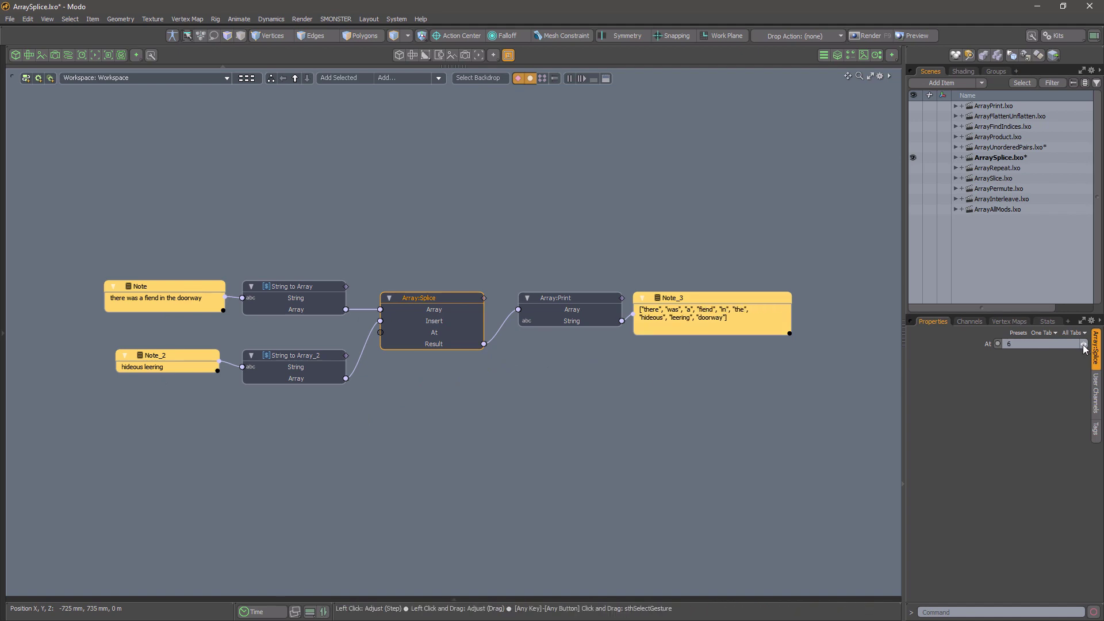
{"action": "left_click", "coordinate": [1082, 343]}
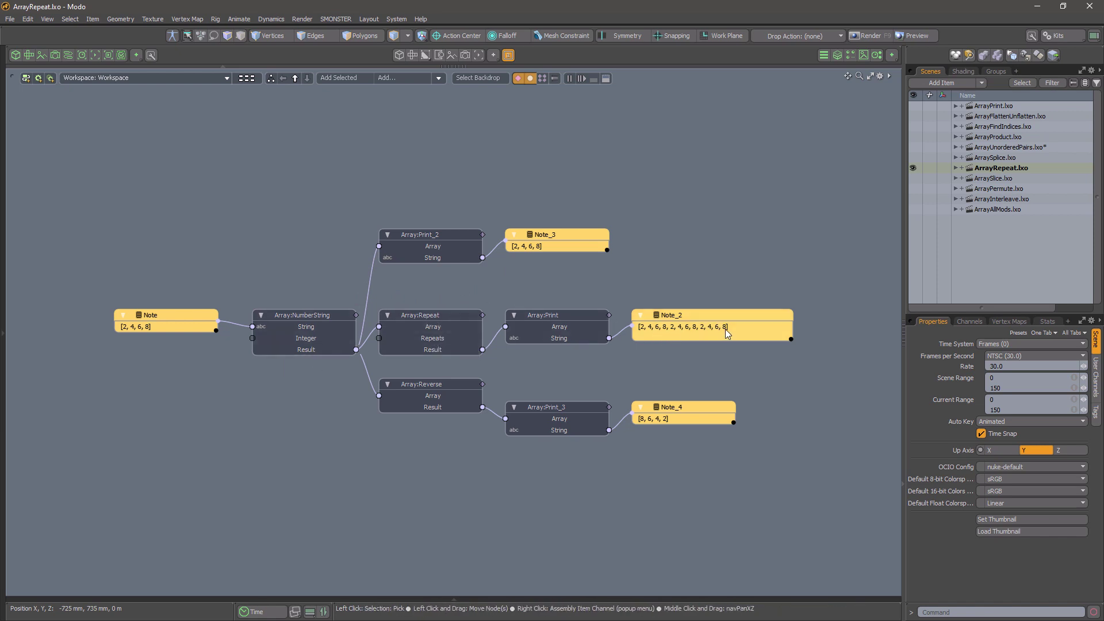
- Feed Array:Repeat's Result into Array:Reverse and widen Note_4 to fit the reversed output
{"action": "left_click", "coordinate": [432, 388]}
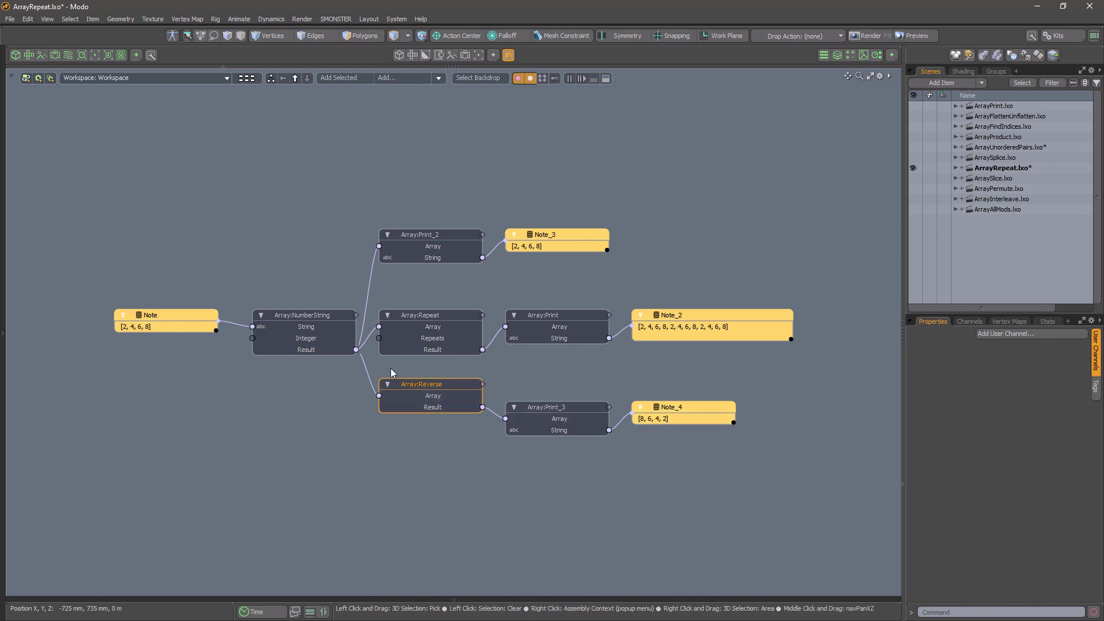
{"action": "left_click_drag", "start_coordinate": [368, 372], "coordinate": [482, 349]}
{"action": "left_click_drag", "start_coordinate": [753, 422], "coordinate": [765, 423]}
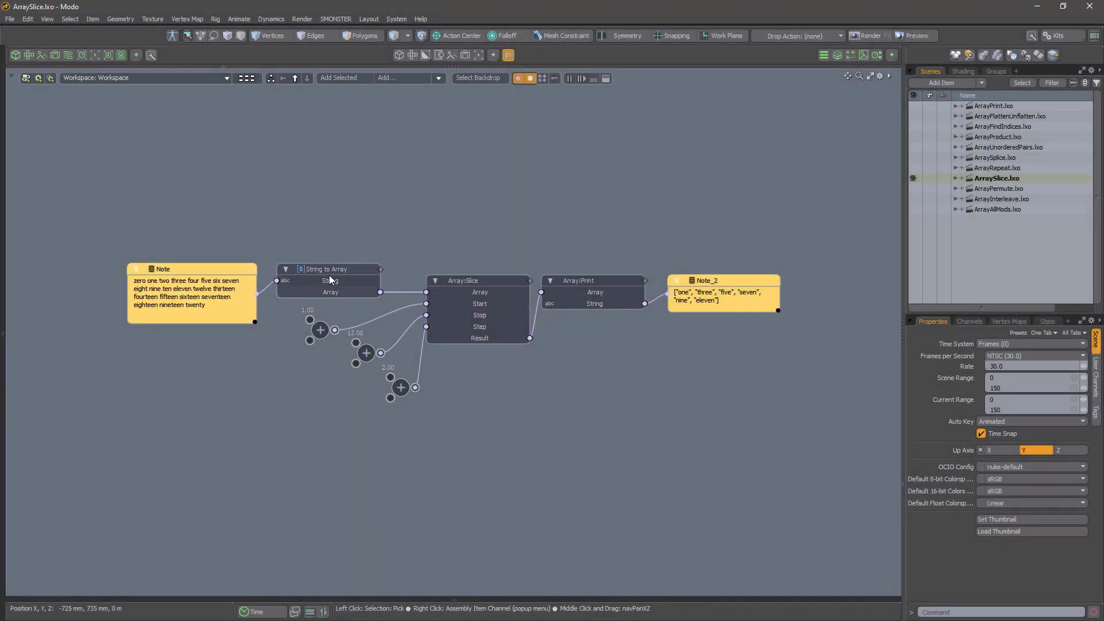
- Select the Array:Slice node to inspect its Start, Stop and Step values
{"action": "left_click", "coordinate": [488, 281]}
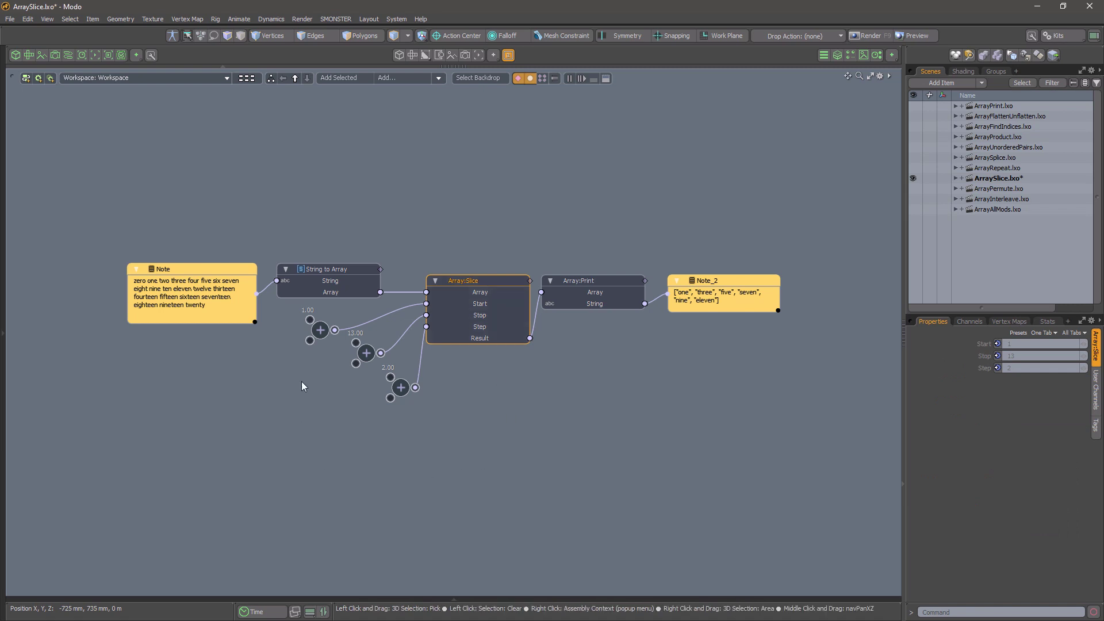